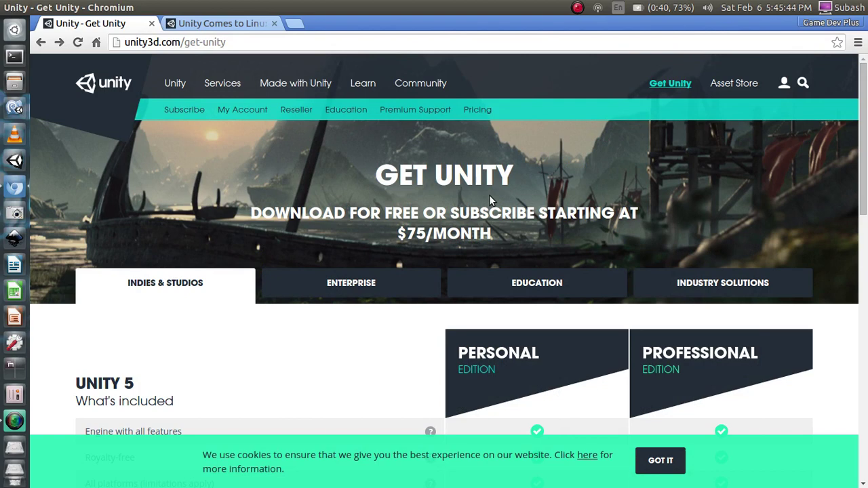
Expand the Personal vs Professional comparison table with MORE FEATURES to list additional features
scroll(494, 238, "down", 3)
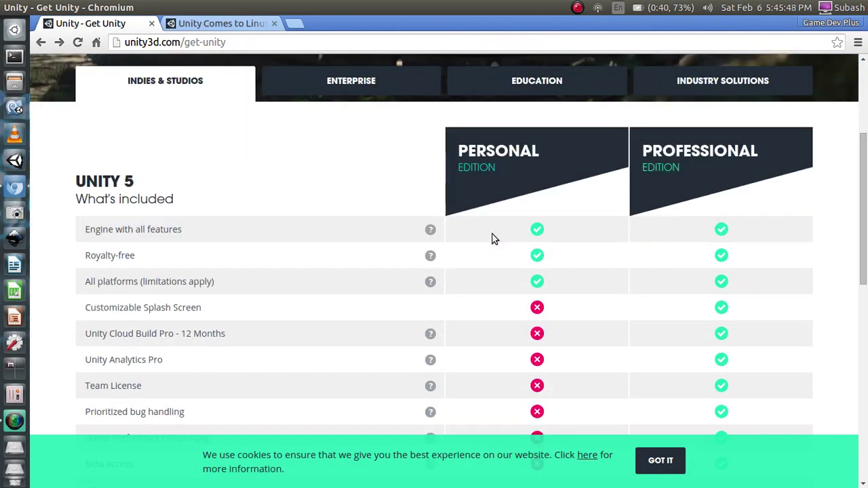
scroll(455, 275, "down", 3)
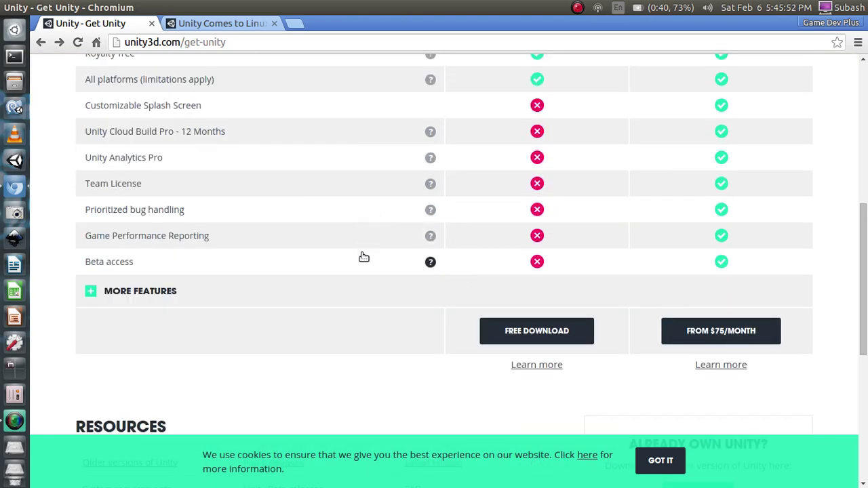
left_click(91, 290)
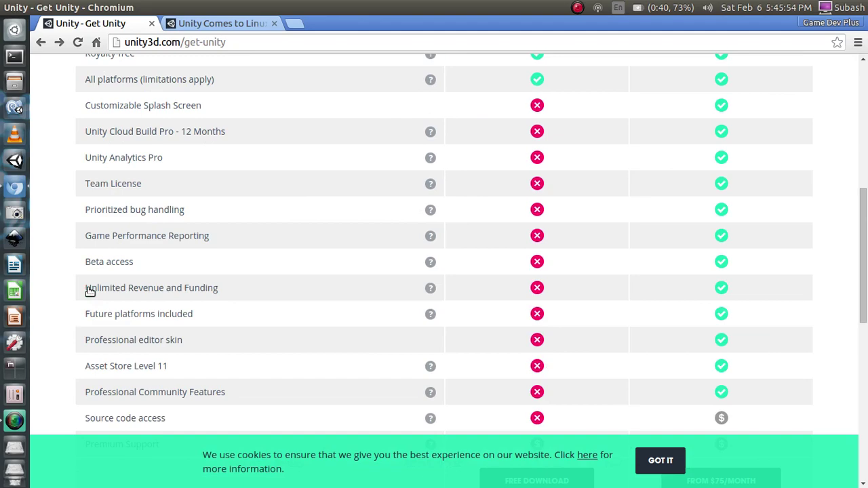
scroll(345, 316, "up", 5)
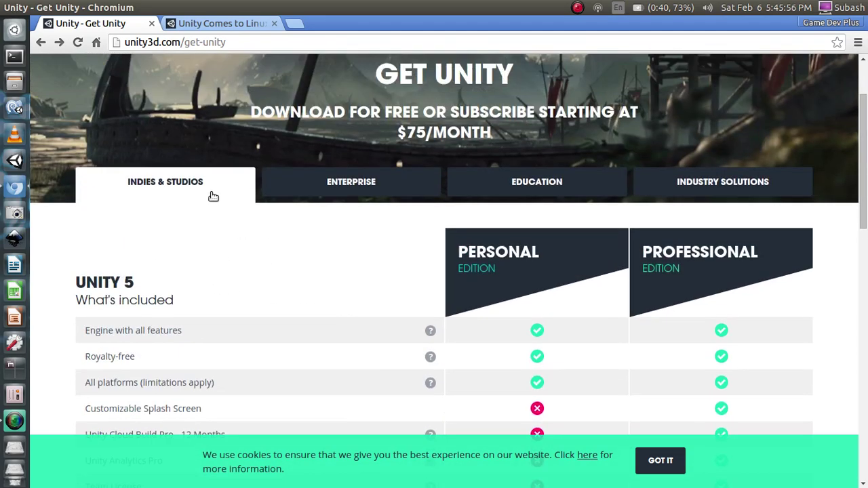
Select the Get Unity page address, then scroll to the Free Download button
left_click(254, 42)
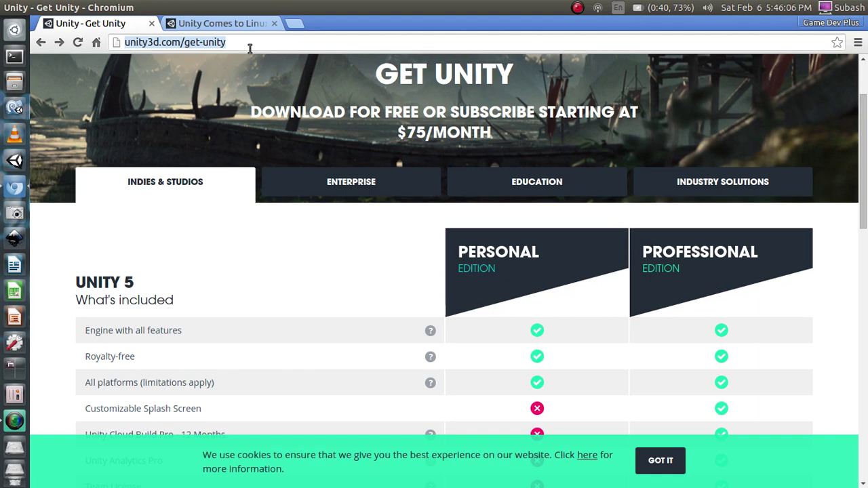
scroll(440, 301, "down", 5)
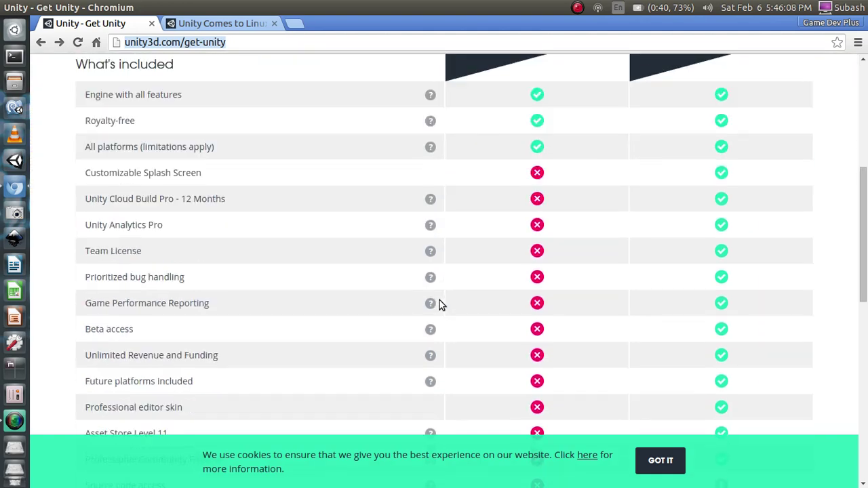
scroll(448, 302, "up", 4)
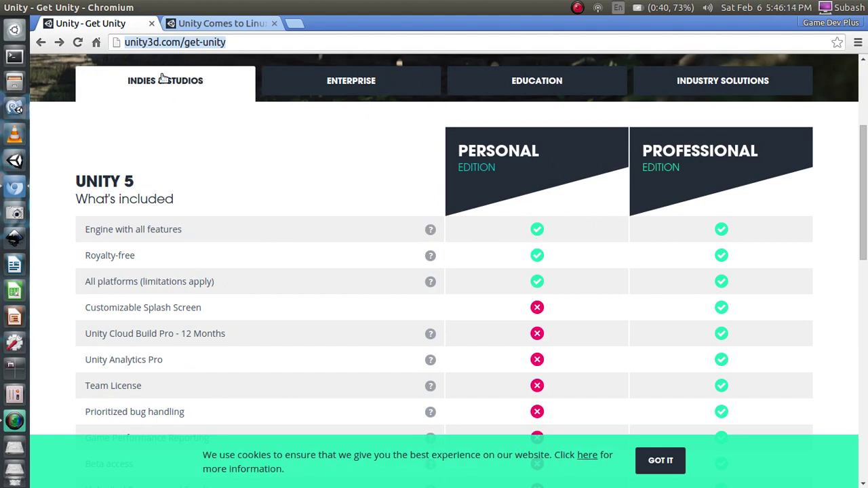
scroll(170, 97, "up", 2)
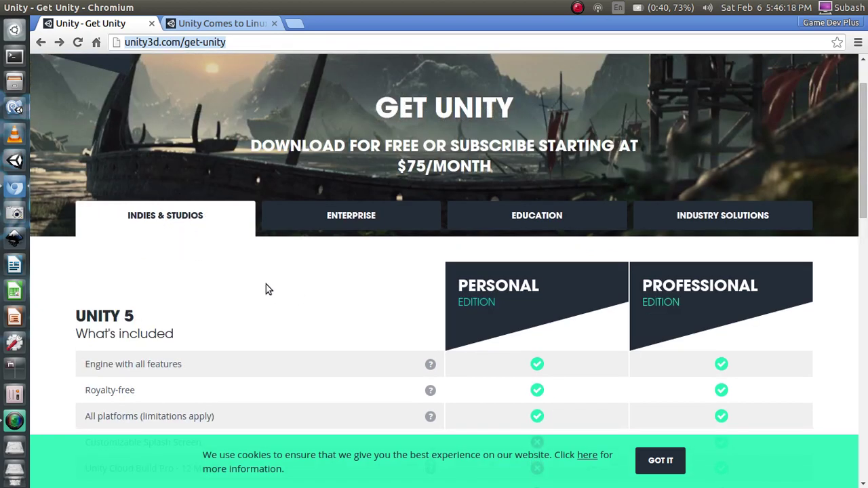
scroll(529, 312, "down", 2)
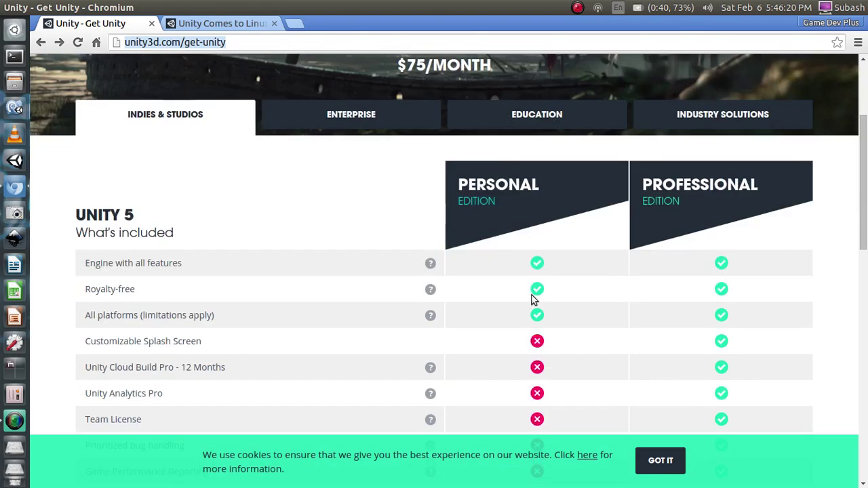
scroll(515, 260, "down", 2)
scroll(555, 261, "down", 5)
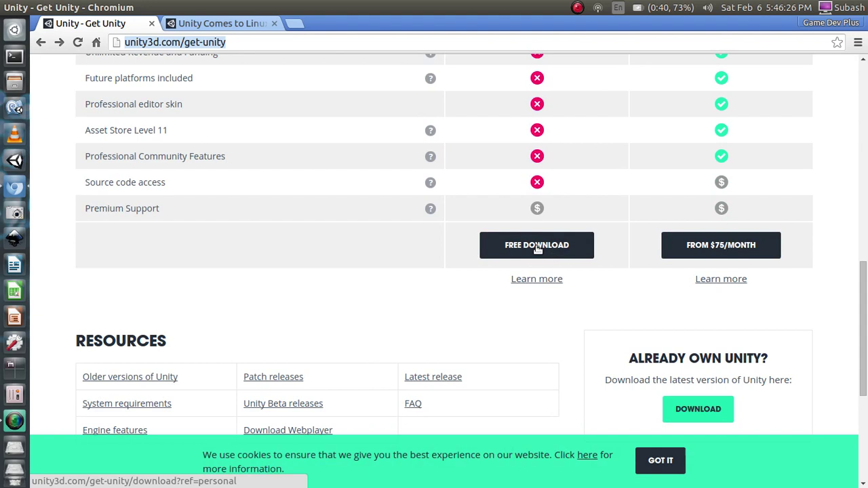
Go to the free Personal download and pick the Mac OS X 5.3.2 installer (1145KB)
left_click(537, 247)
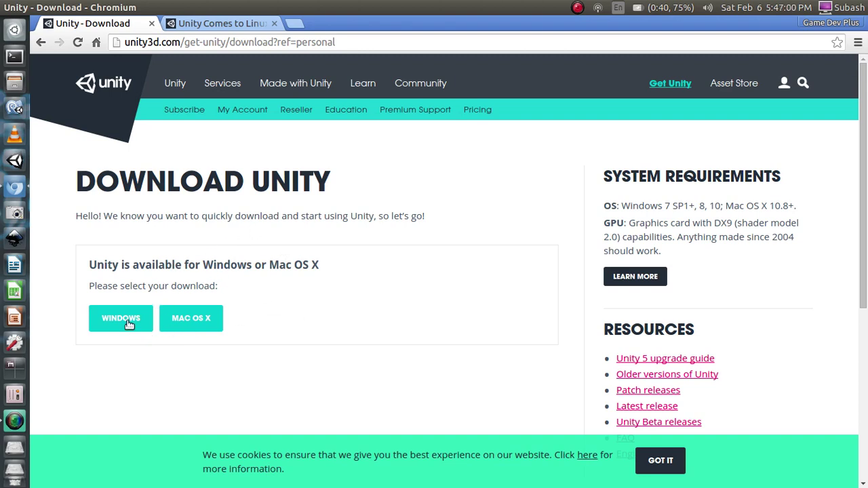
left_click(213, 326)
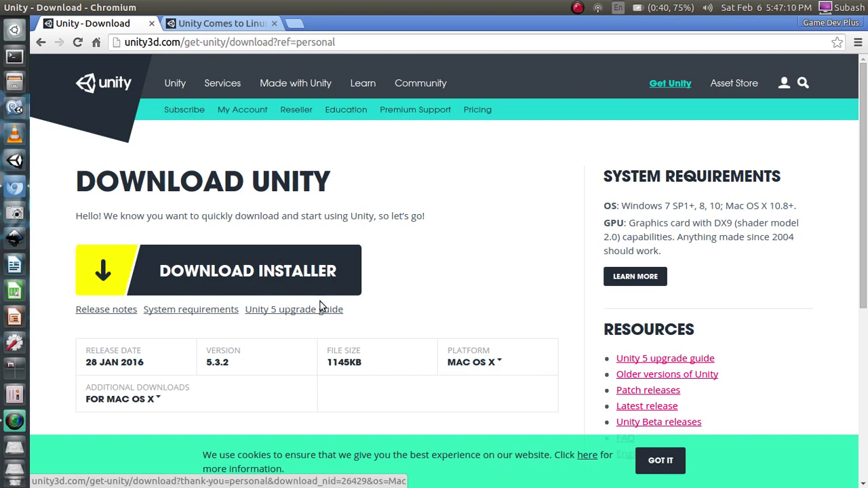
scroll(251, 256, "down", 3)
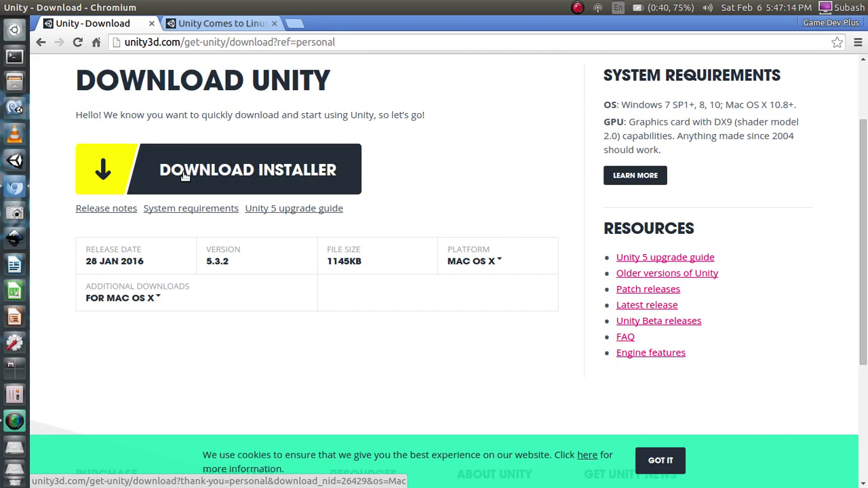
Download UnityDownloadAssistant-5.3.2f1.dmg, glance at its download options, and close the downloads bar
left_click(254, 173)
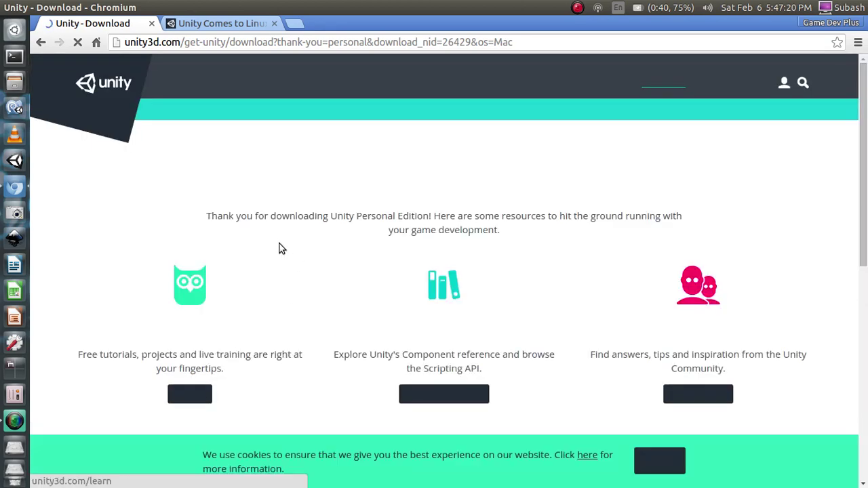
scroll(448, 291, "down", 2)
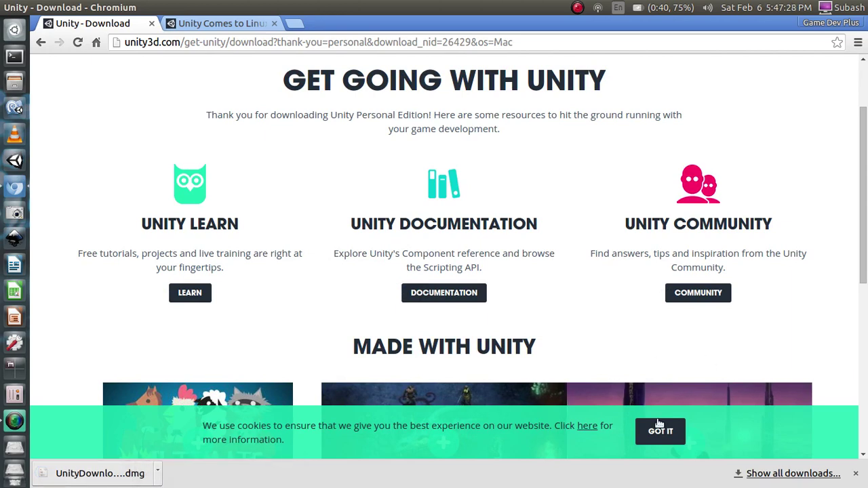
left_click(158, 473)
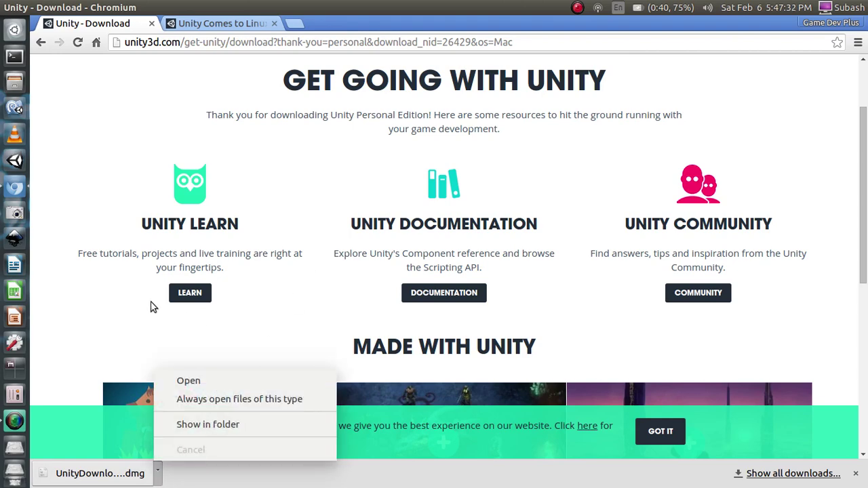
left_click(103, 314)
scroll(112, 330, "up", 3)
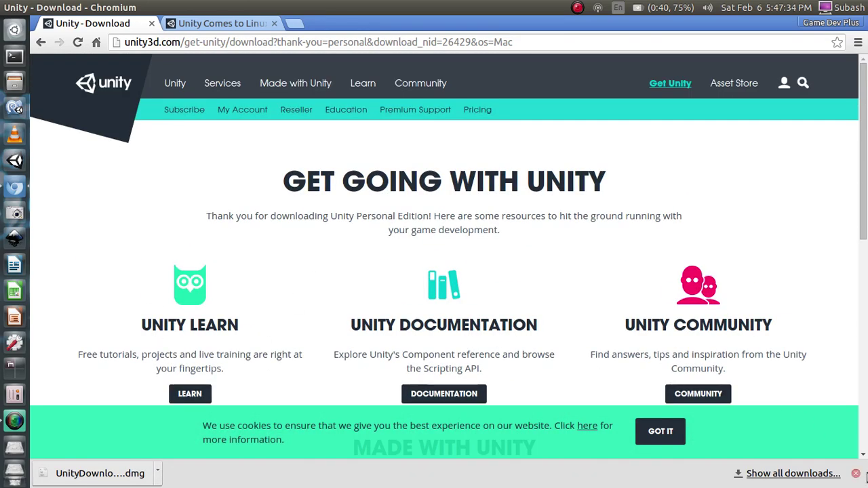
left_click(856, 474)
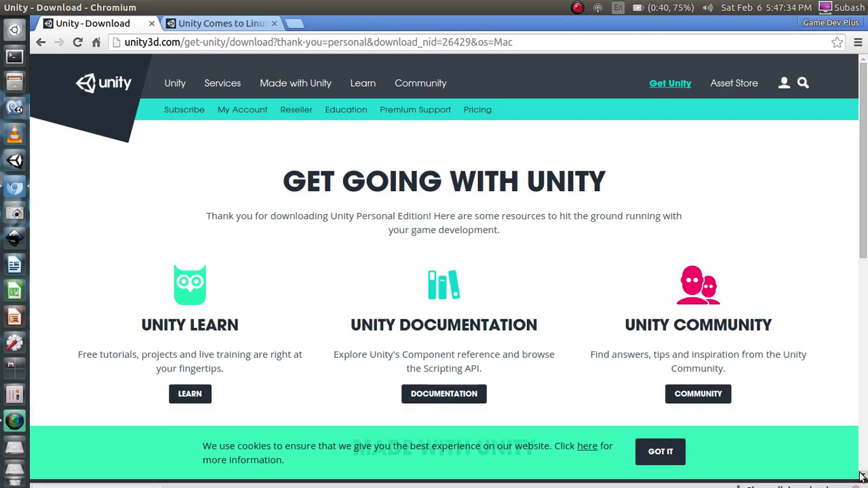
Return to the Download Unity page and select the Windows 5.3.2 installer (636KB)
left_click(41, 42)
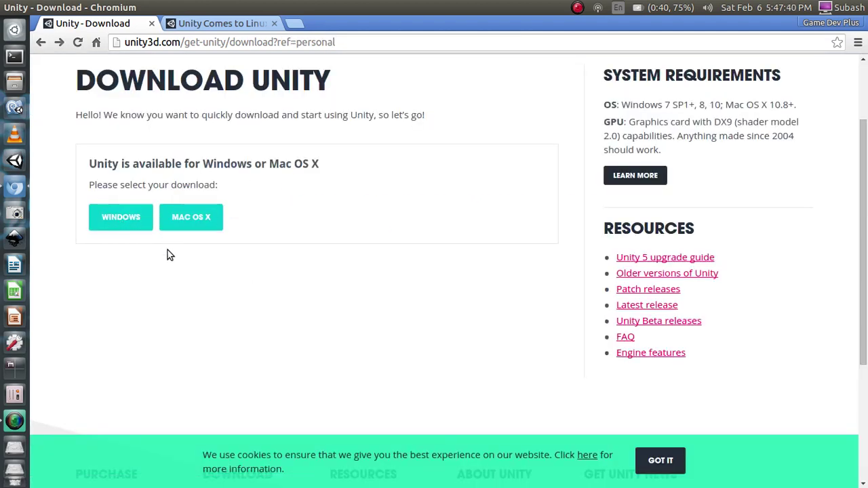
left_click(125, 218)
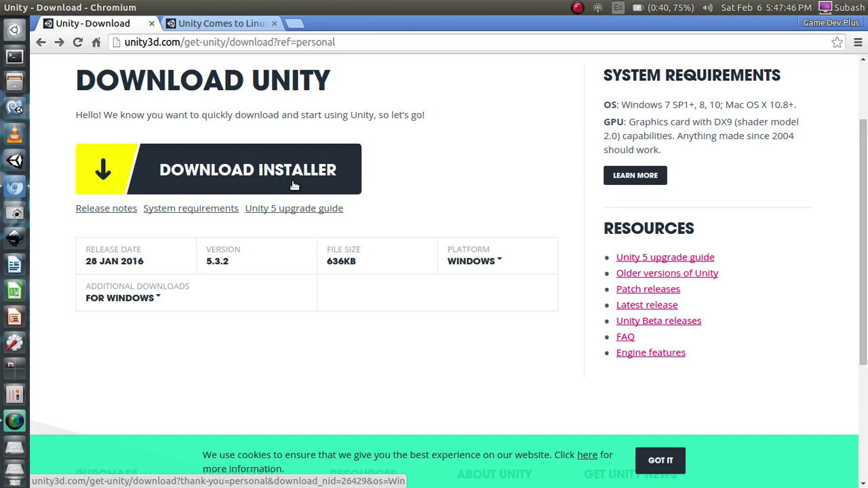
scroll(256, 194, "up", 3)
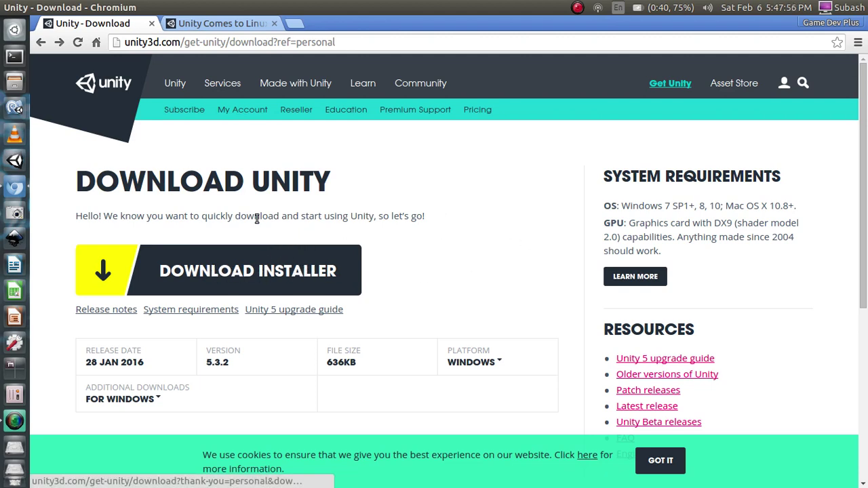
Switch to the 'Unity Comes to Linux' blog post tab and select its web address
left_click(227, 25)
scroll(320, 300, "up", 5)
scroll(319, 300, "up", 3)
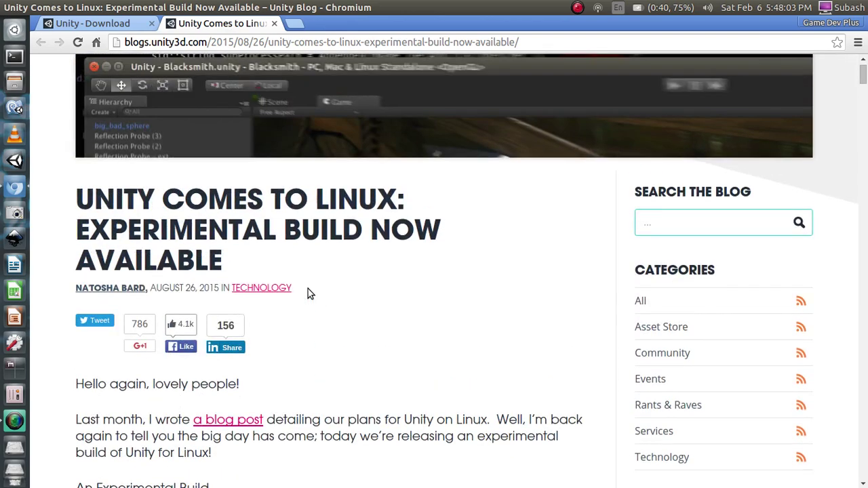
scroll(323, 264, "up", 4)
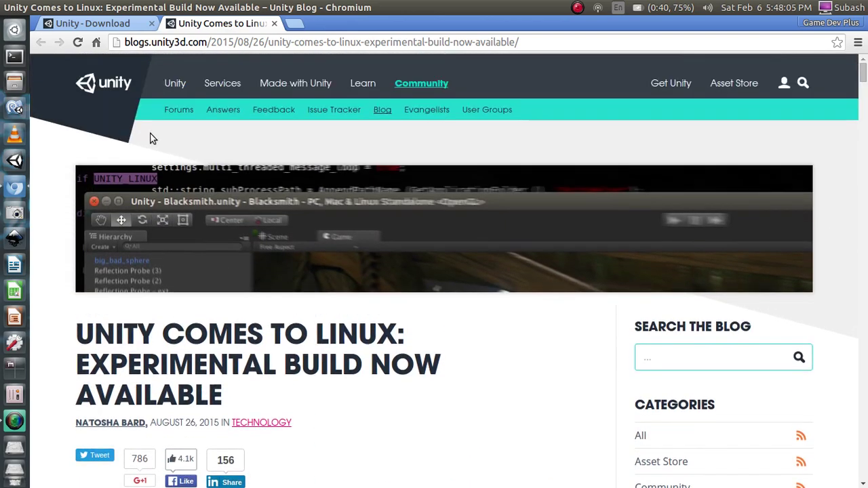
left_click(178, 42)
scroll(339, 320, "down", 3)
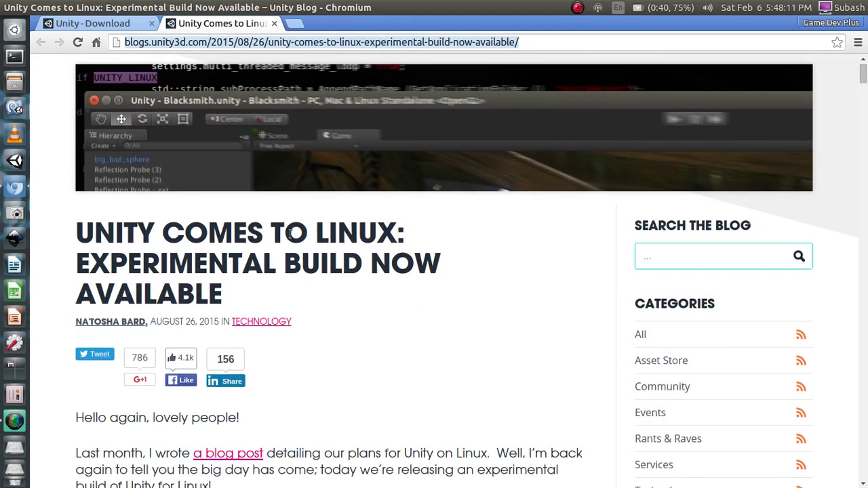
Highlight EXPERIMENTAL BUILD in the post title, then scroll down to the .deb download links
left_click_drag(214, 257, 396, 271)
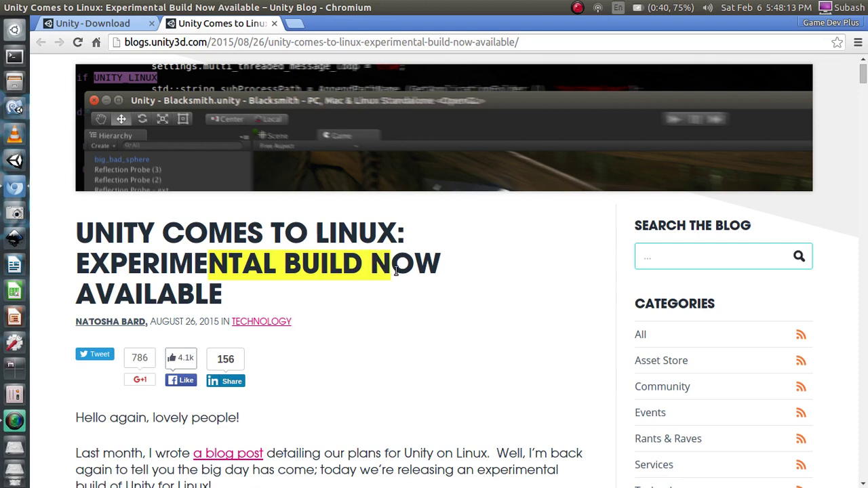
left_click_drag(75, 263, 372, 258)
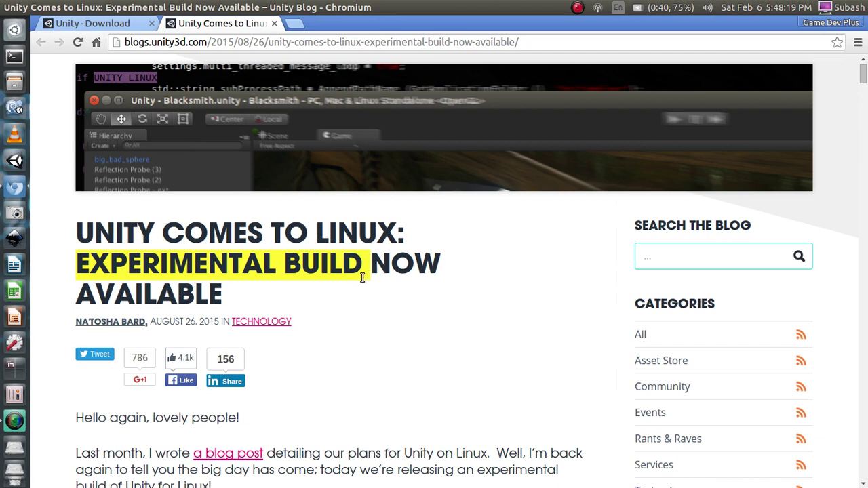
left_click(360, 277)
left_click_drag(78, 258, 360, 260)
left_click(359, 265)
scroll(322, 299, "down", 3)
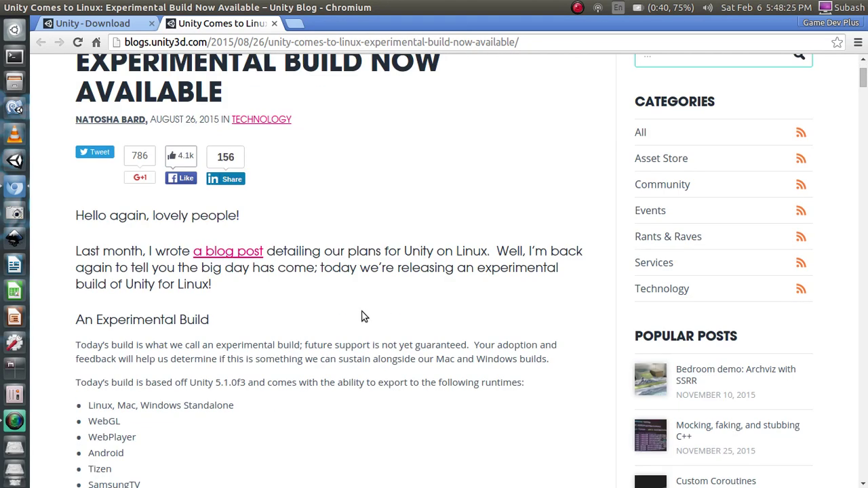
scroll(363, 317, "down", 3)
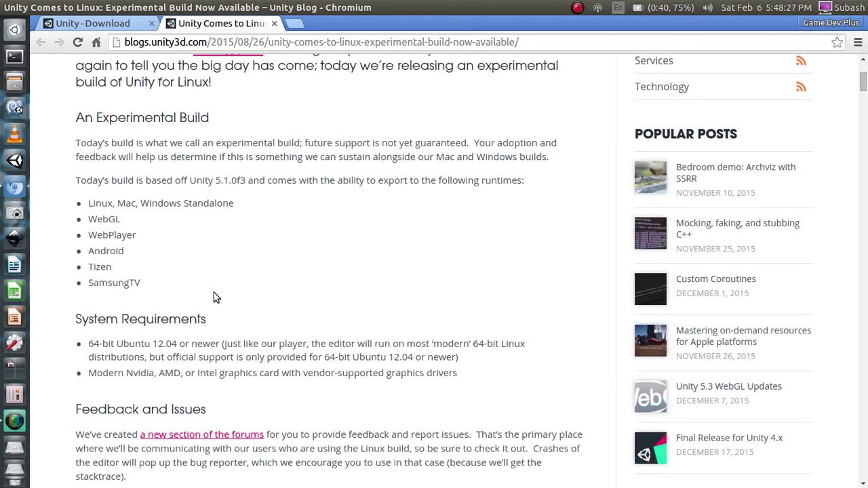
scroll(149, 114, "up", 2)
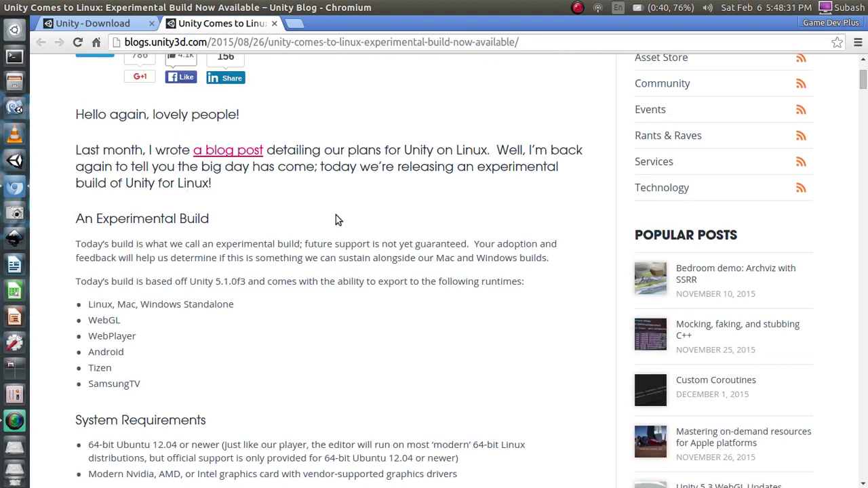
scroll(301, 332, "down", 3)
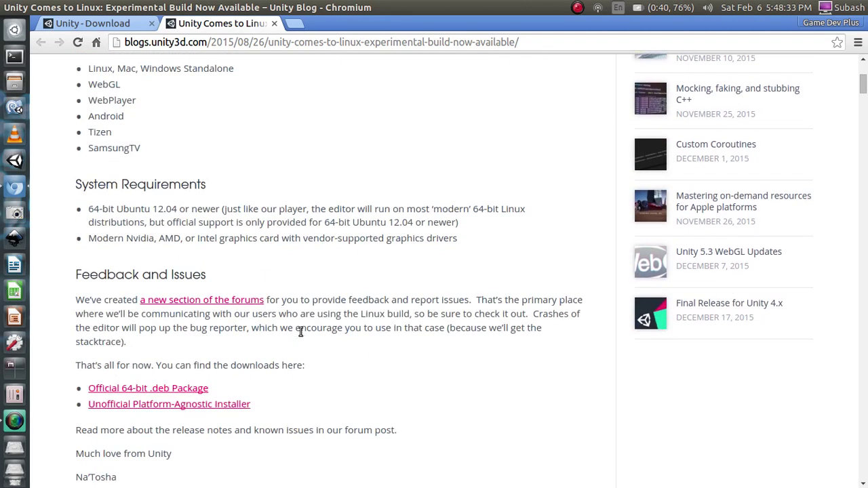
scroll(301, 332, "down", 2)
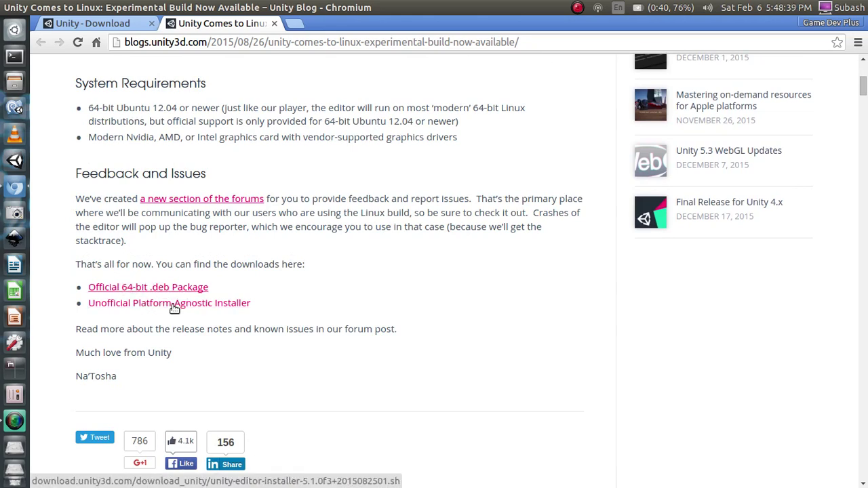
Start the Official 64-bit .deb Package download, cancel it, and dismiss the downloads bar
left_click(156, 299)
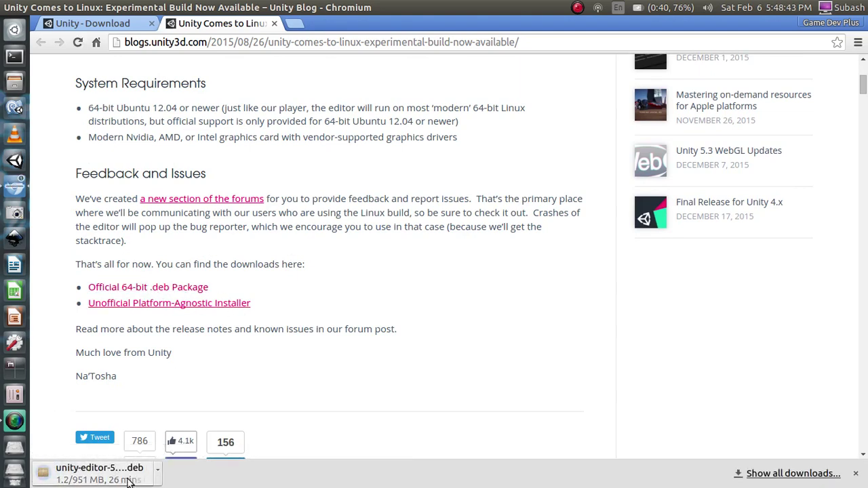
left_click(158, 474)
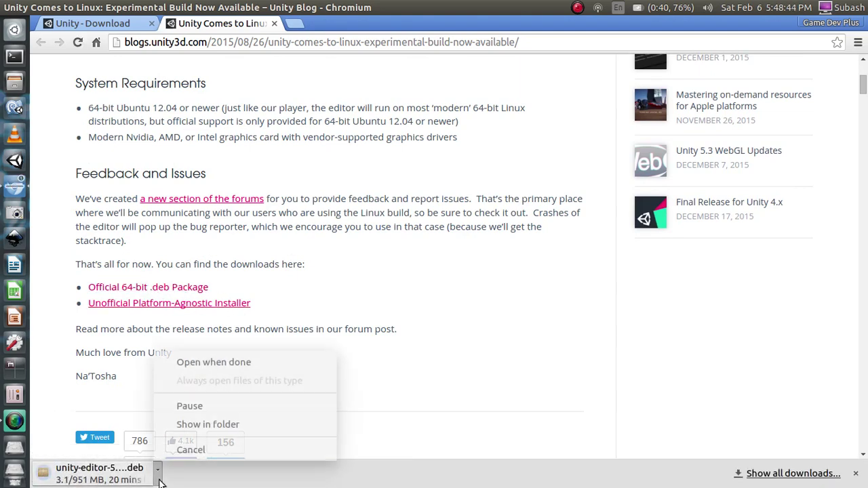
left_click(182, 452)
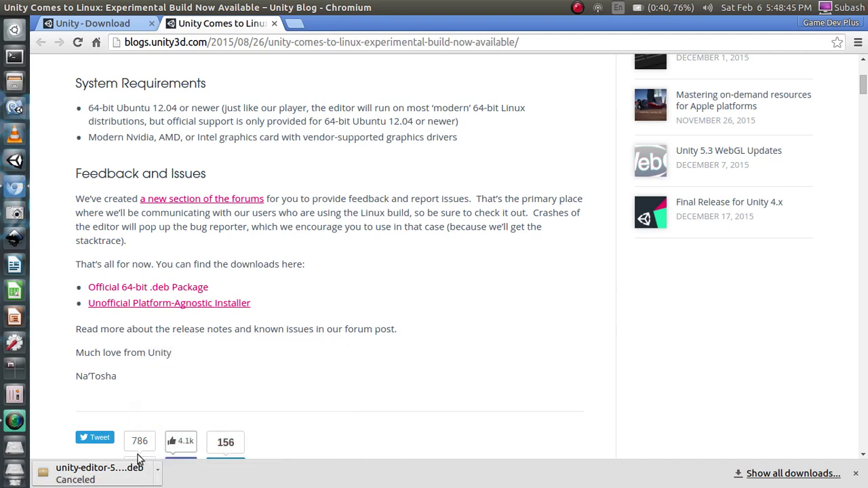
left_click(857, 474)
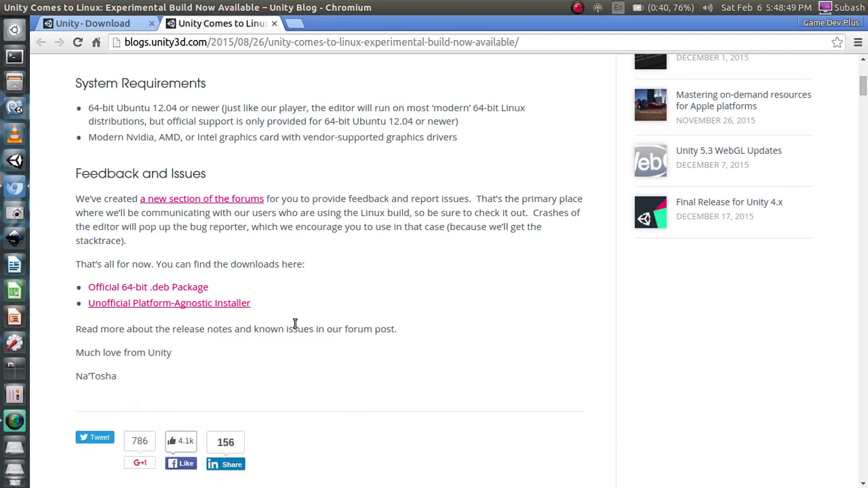
Scroll through the blog post, then hold Super to show the keyboard-shortcuts overview
scroll(400, 377, "up", 10)
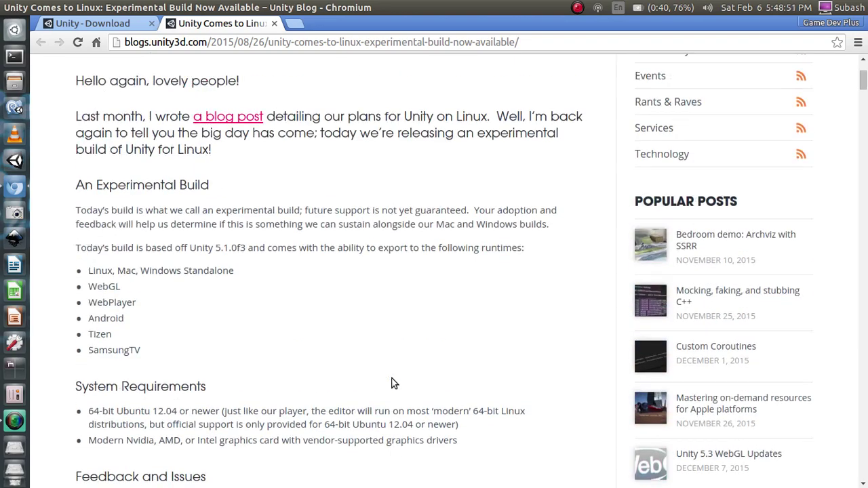
scroll(392, 384, "up", 4)
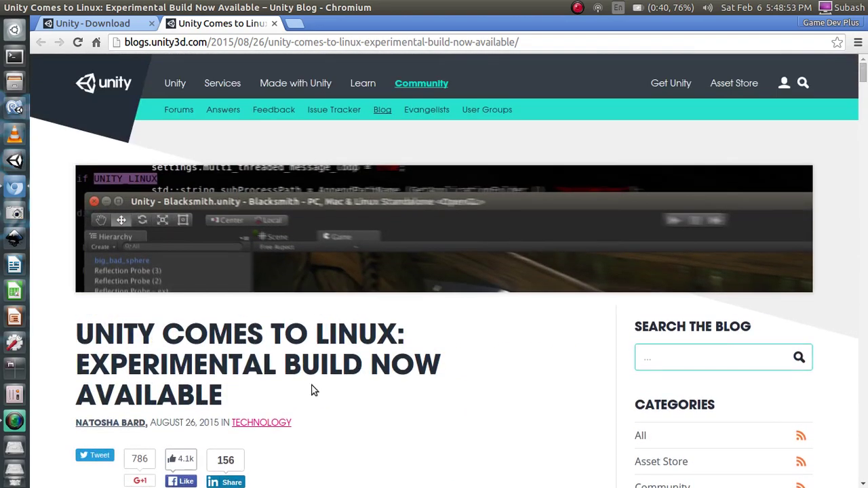
scroll(372, 398, "down", 5)
scroll(350, 387, "down", 10)
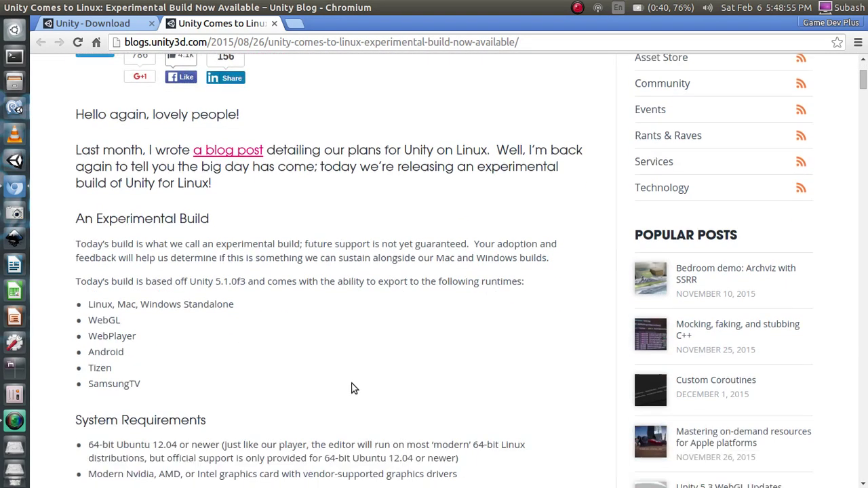
scroll(312, 392, "down", 4)
scroll(269, 326, "up", 8)
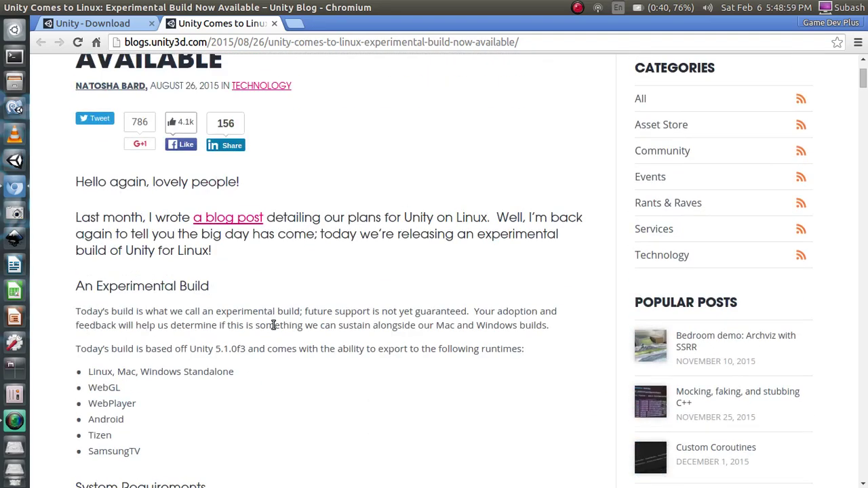
scroll(319, 339, "up", 5)
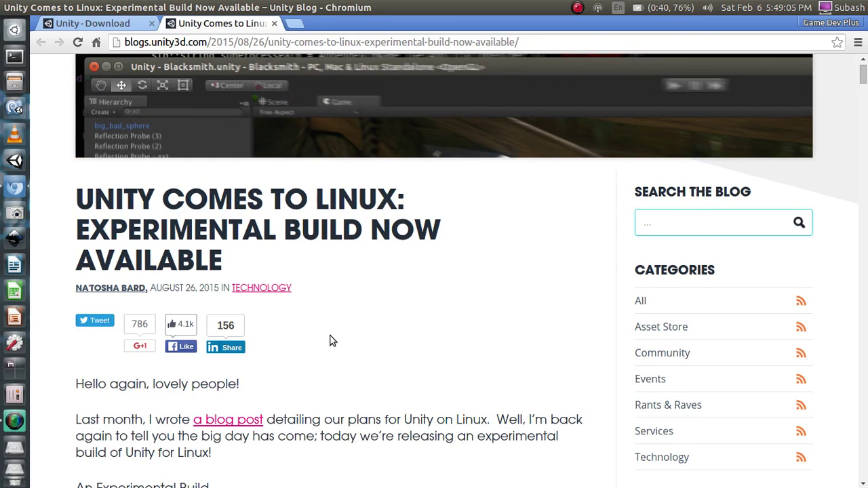
key("super")
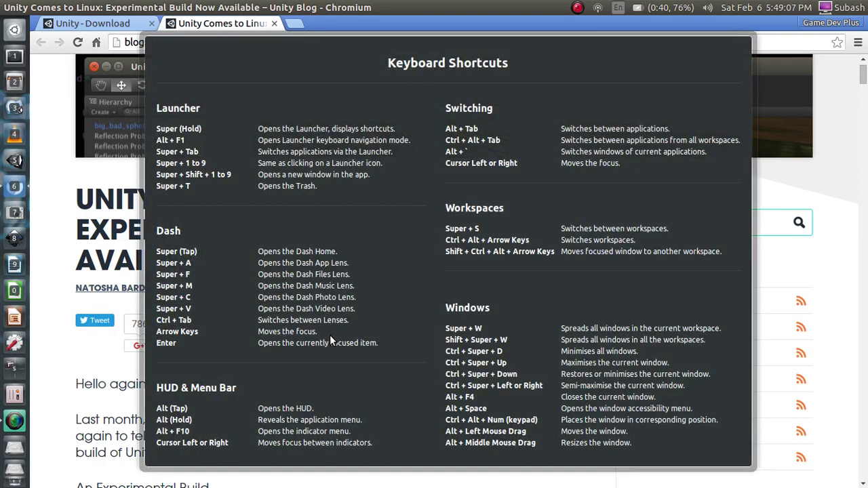